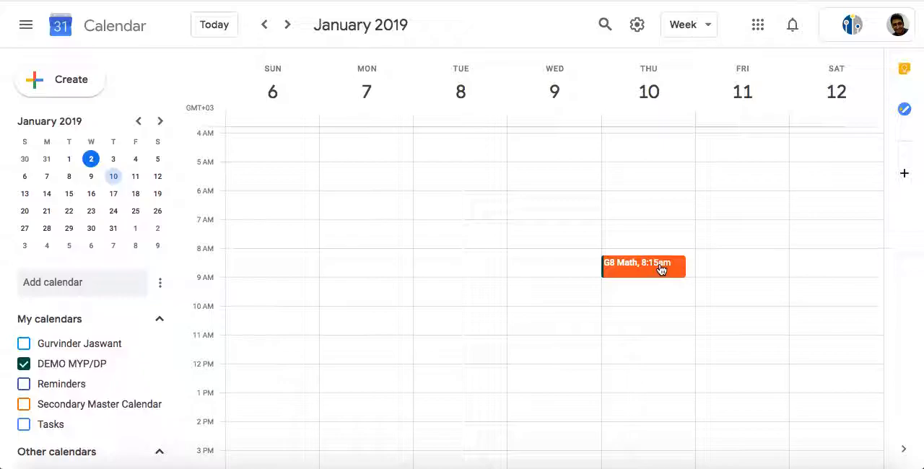
# Add the location N45 to the G8 Math event on Thursday, January 10, and save the event
pyautogui.click(657, 267)
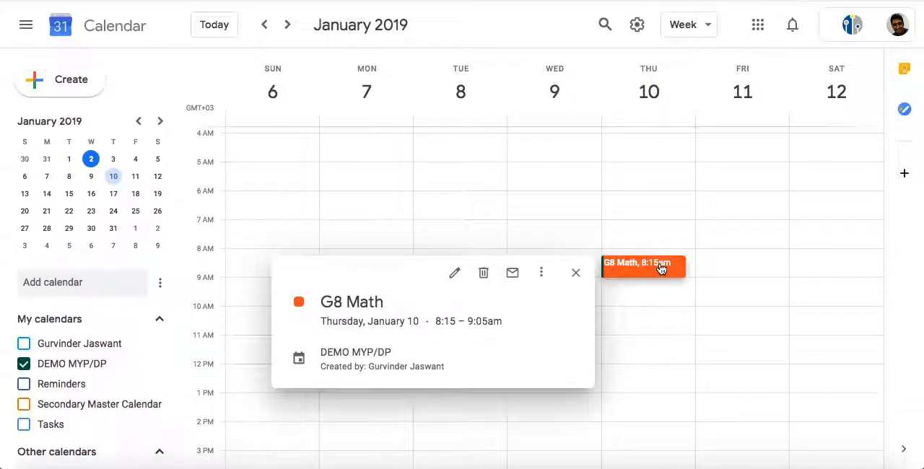
pyautogui.click(454, 277)
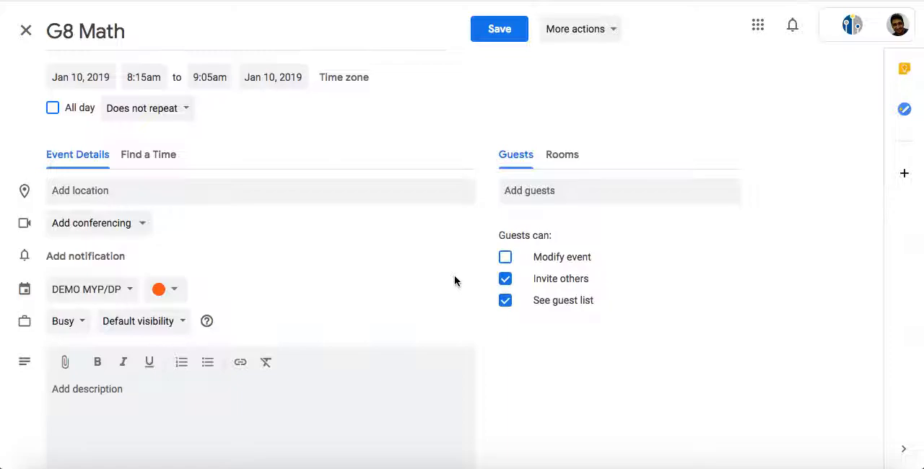
pyautogui.click(299, 193)
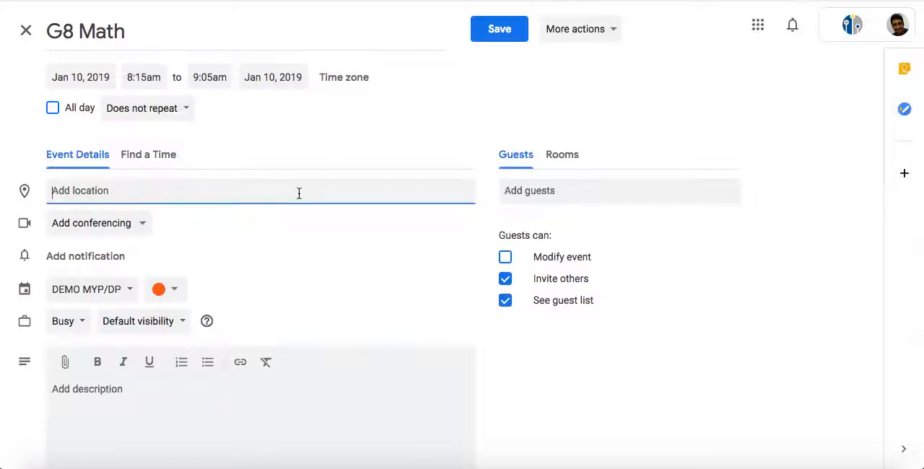
pyautogui.write('N45')
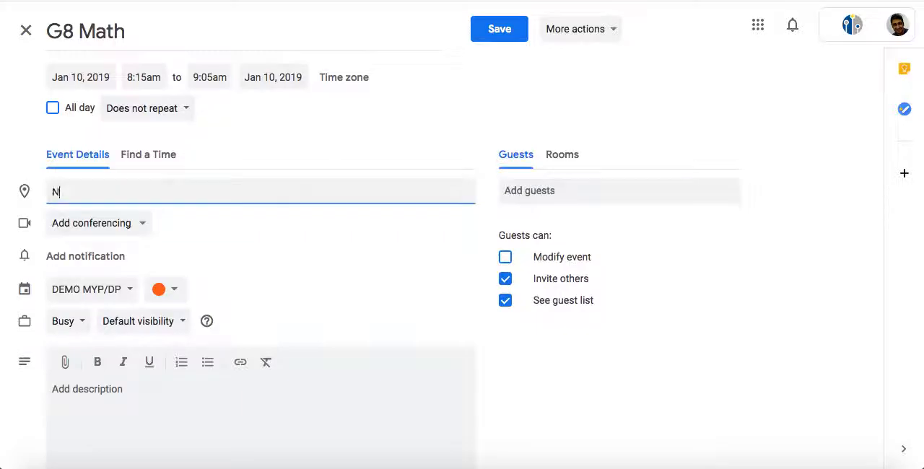
pyautogui.click(390, 126)
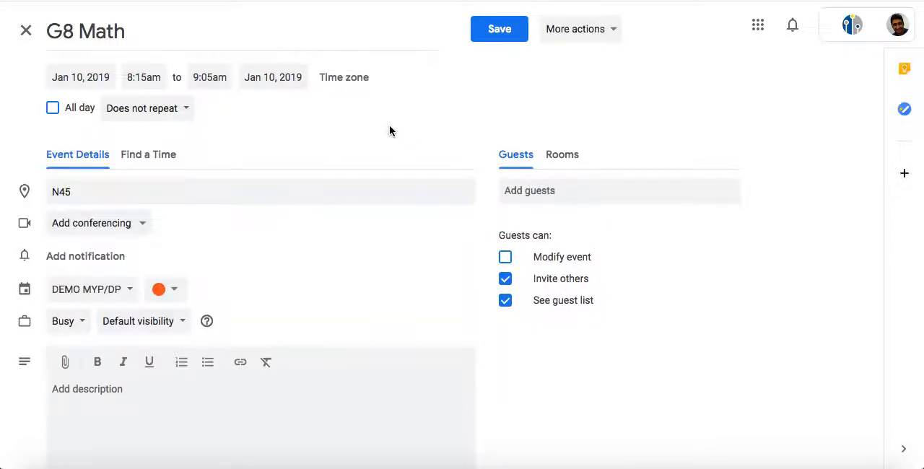
pyautogui.click(486, 40)
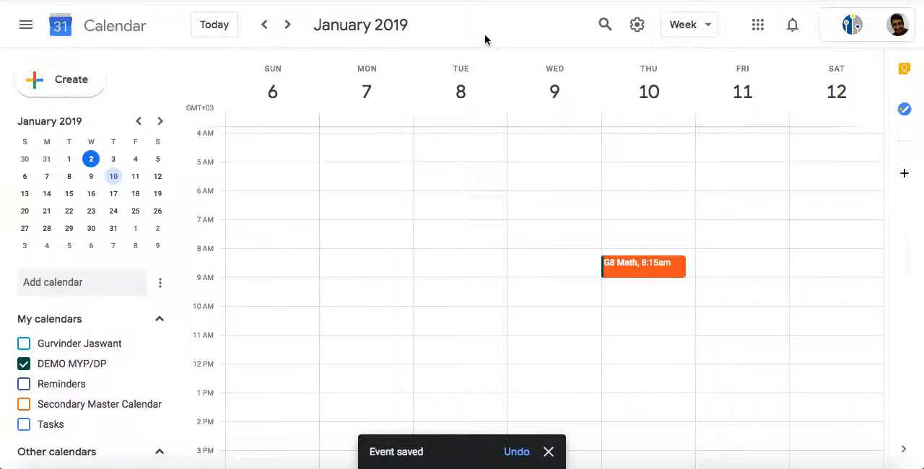
# Review the saved G8 Math event's details, and check the following week for the same class
pyautogui.click(627, 267)
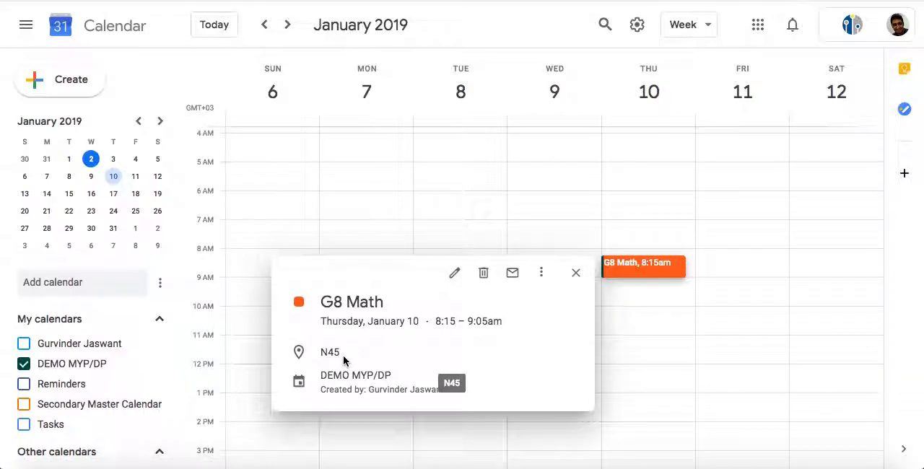
pyautogui.click(456, 276)
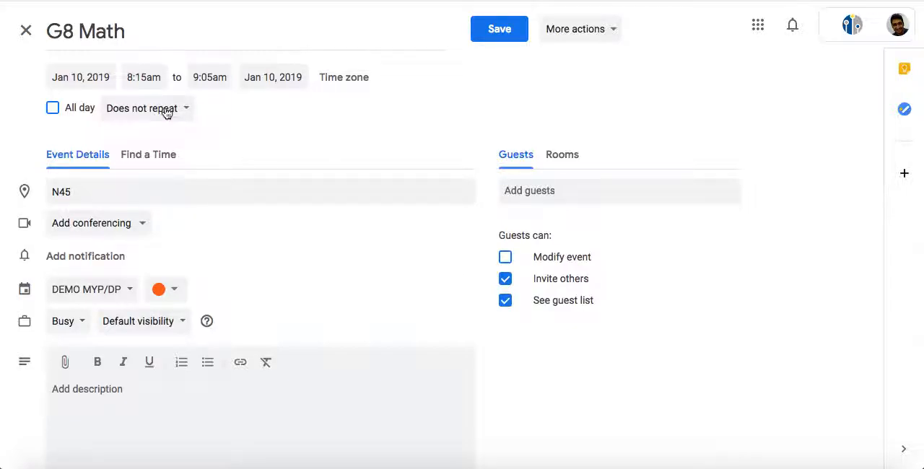
pyautogui.click(25, 29)
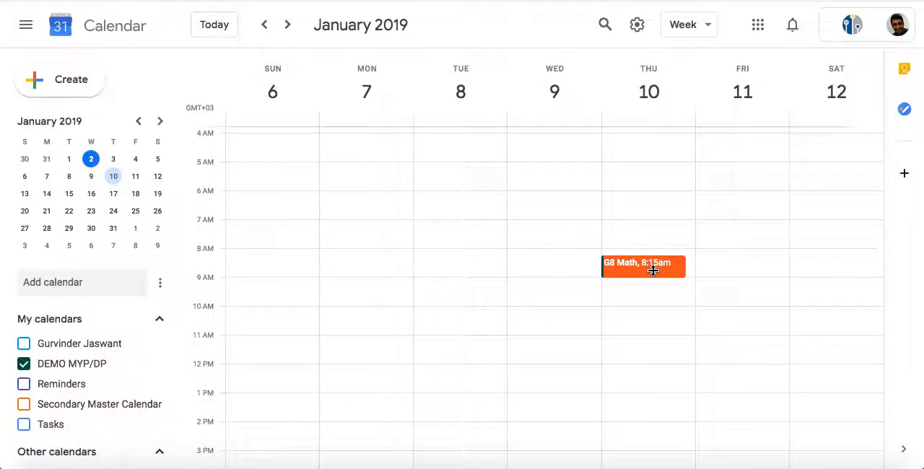
pyautogui.click(288, 32)
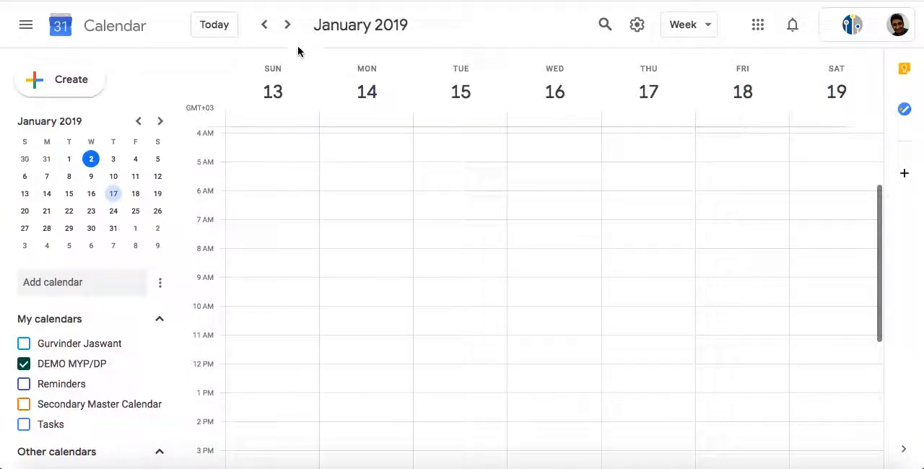
pyautogui.click(265, 25)
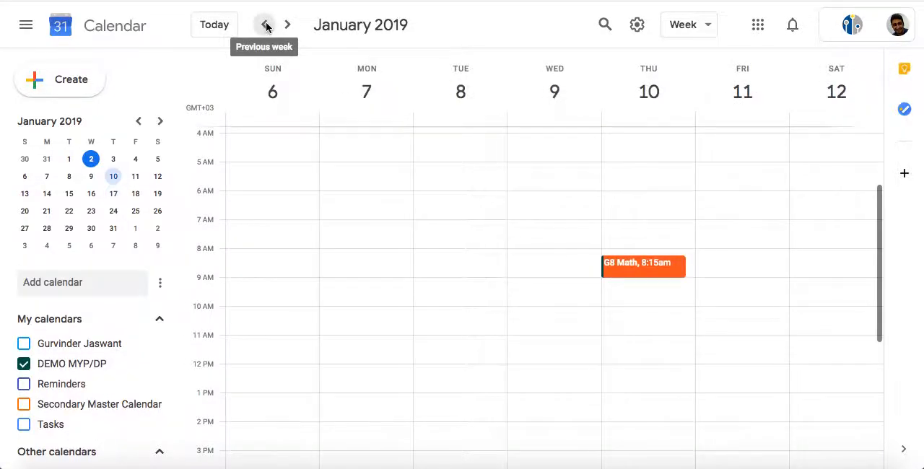
# Set the January 10 G8 Math event to repeat weekly on Thursday and save it
pyautogui.click(638, 267)
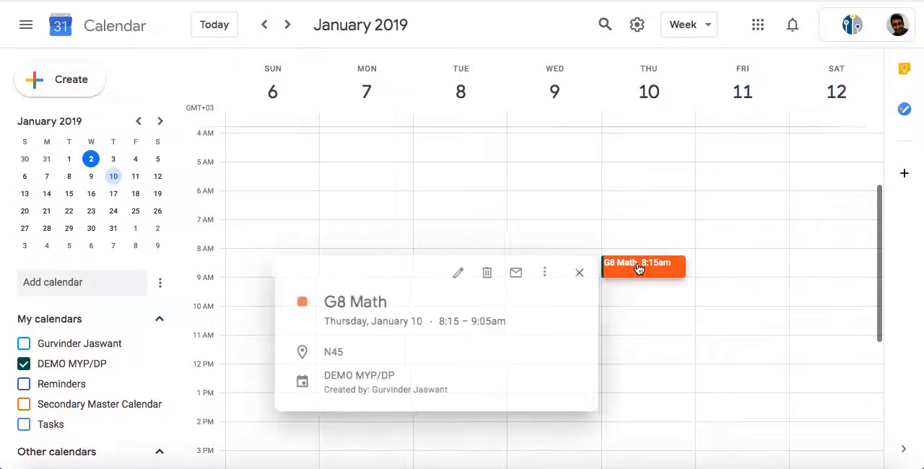
pyautogui.click(456, 272)
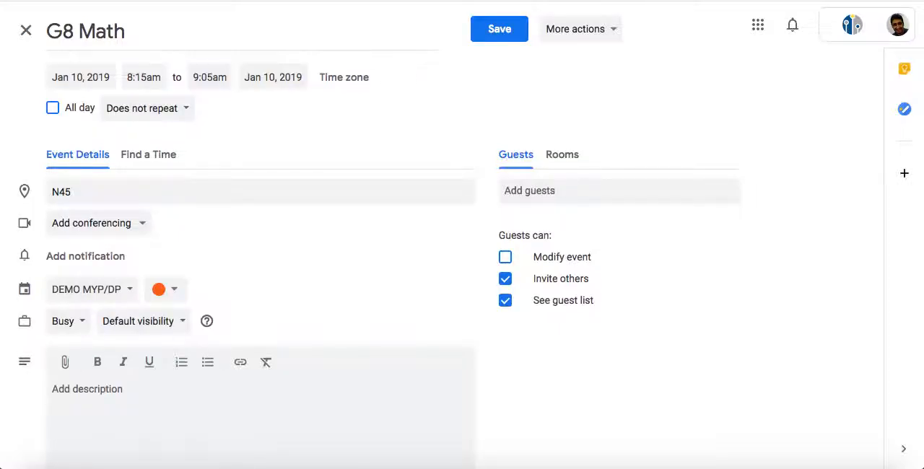
pyautogui.click(184, 115)
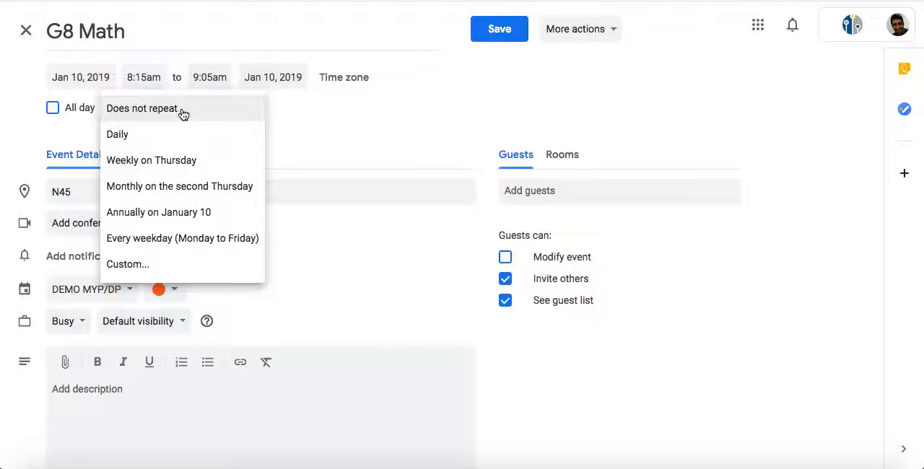
pyautogui.click(200, 159)
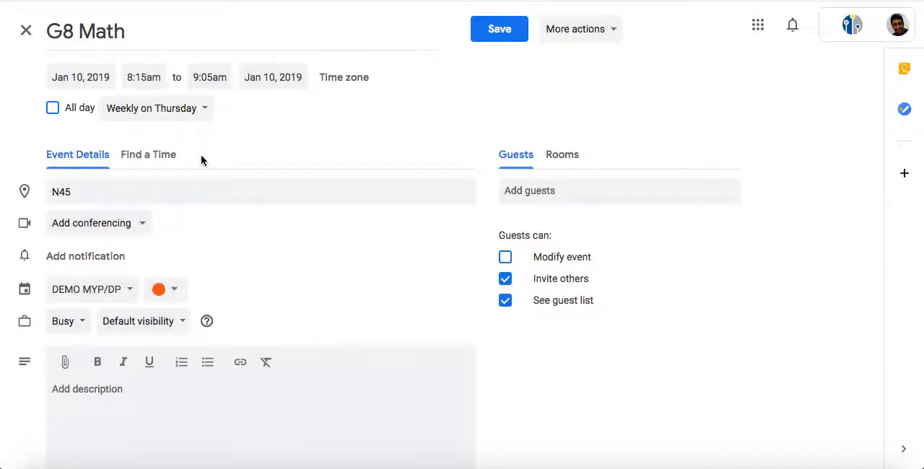
pyautogui.click(496, 30)
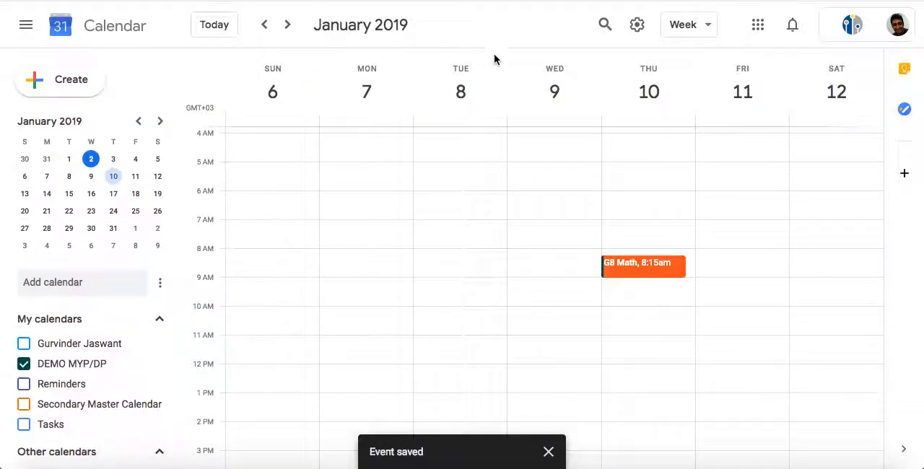
# Check the repeat setting in the saved G8 Math event's details and close the event without changes
pyautogui.click(636, 271)
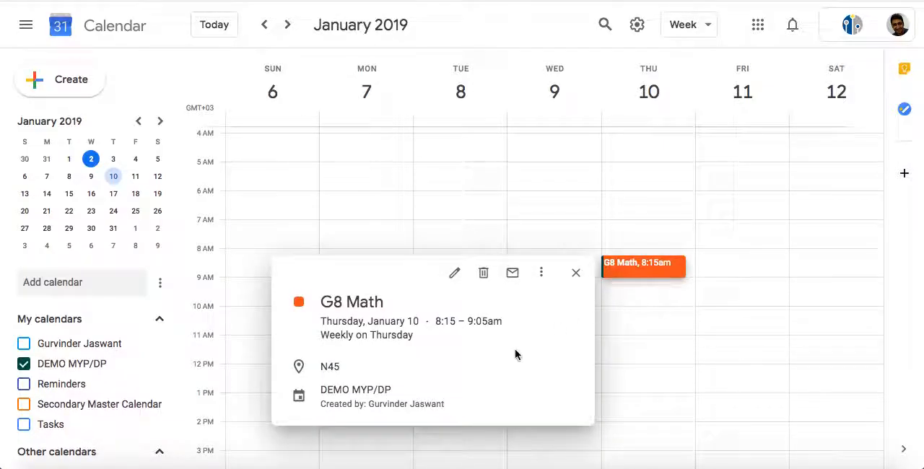
pyautogui.click(454, 274)
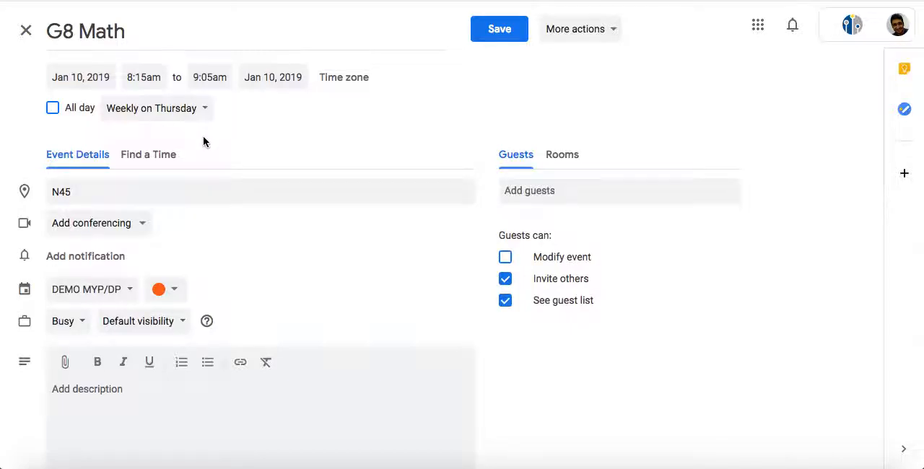
pyautogui.click(22, 33)
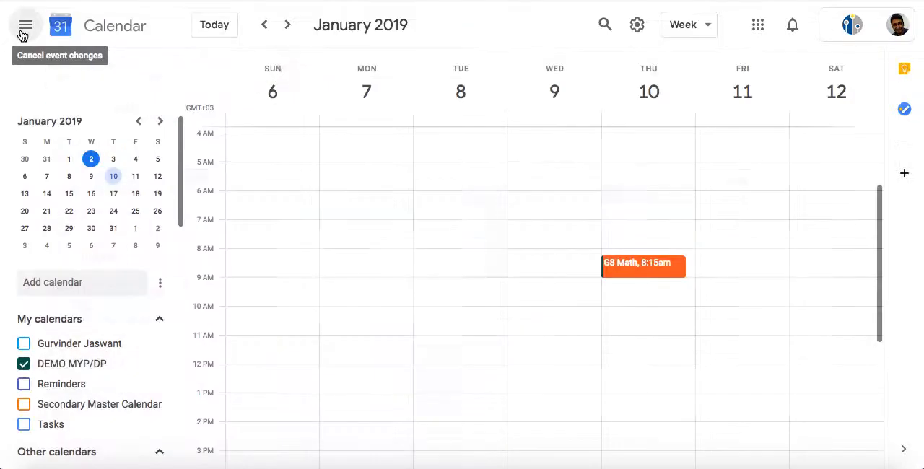
# Examine the following weeks through mid-June 2019 for the repeated G8 Math event on Thursdays
pyautogui.click(287, 26)
pyautogui.click(287, 26)
pyautogui.click(288, 26)
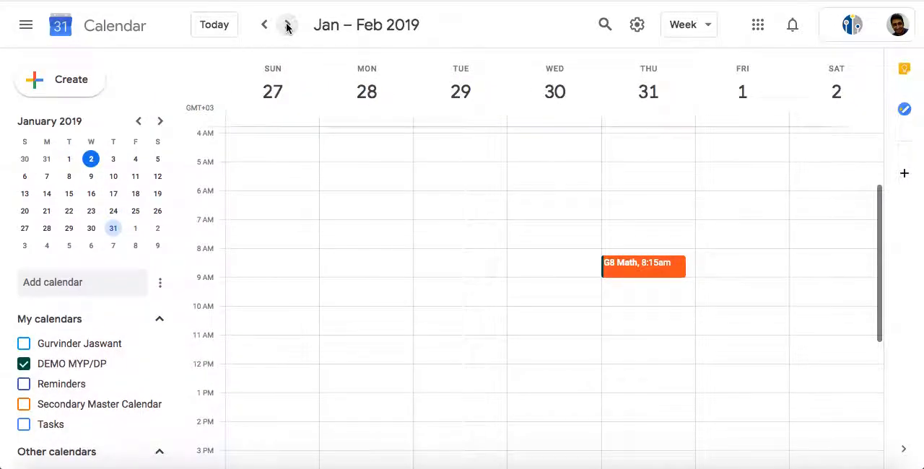
pyautogui.click(288, 26)
pyautogui.click(288, 26)
pyautogui.click(288, 26)
pyautogui.click(288, 26)
pyautogui.click(287, 26)
pyautogui.click(287, 26)
pyautogui.click(288, 26)
pyautogui.click(288, 26)
pyautogui.click(287, 26)
pyautogui.click(288, 26)
pyautogui.click(287, 26)
pyautogui.click(287, 26)
pyautogui.click(287, 26)
pyautogui.click(287, 26)
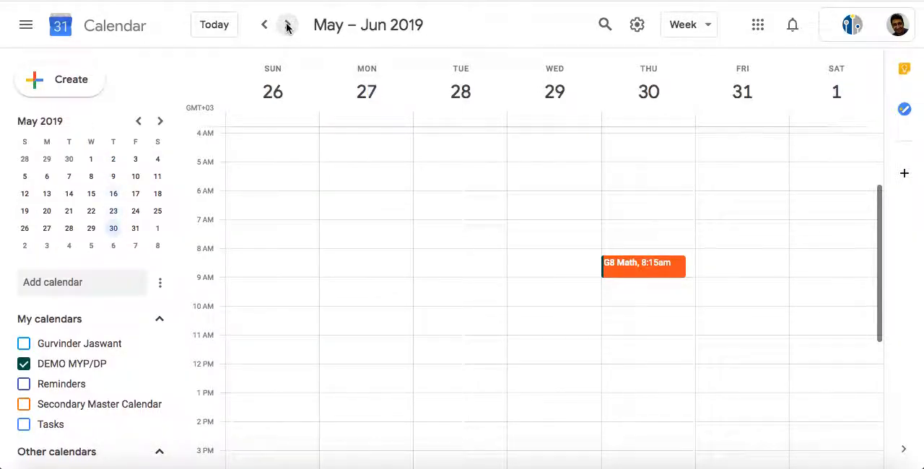
pyautogui.click(288, 26)
pyautogui.click(288, 26)
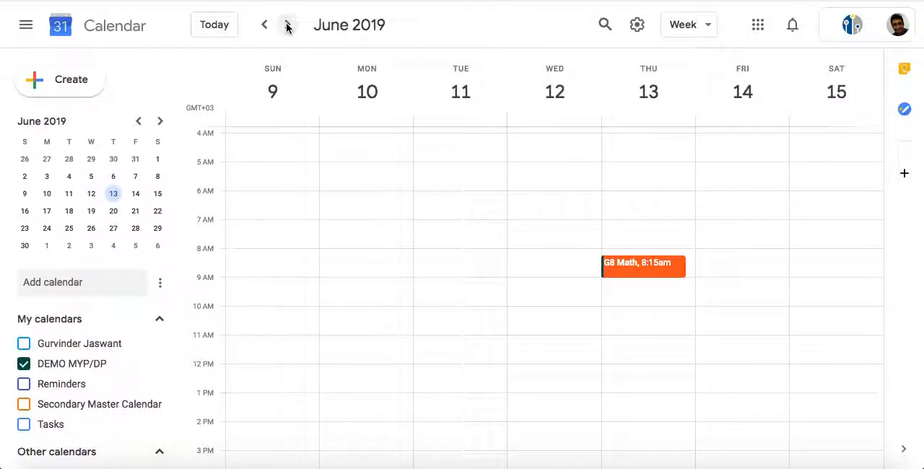
# Open the custom recurrence settings of the G8 Math event on January 10, 2019
pyautogui.click(138, 123)
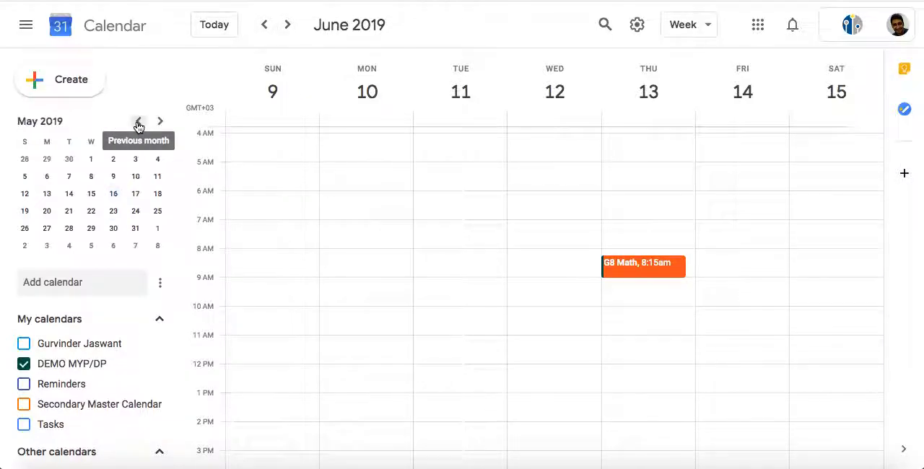
pyautogui.click(138, 123)
pyautogui.click(138, 123)
pyautogui.click(138, 123)
pyautogui.click(138, 123)
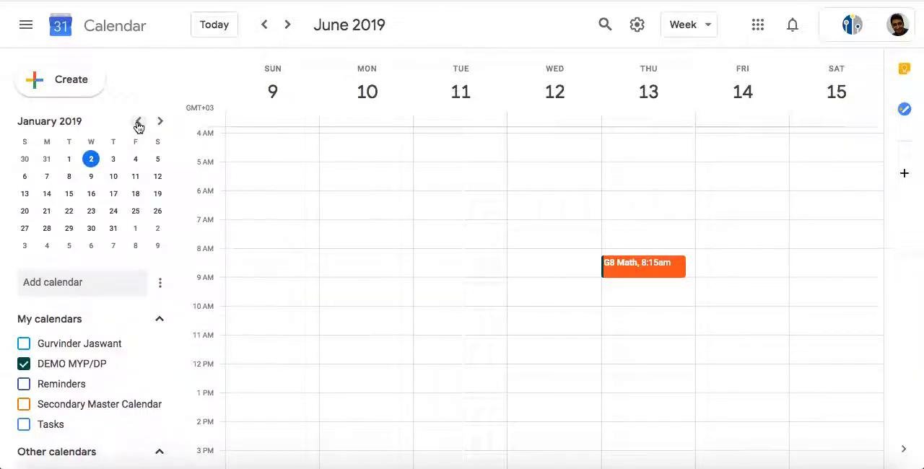
pyautogui.click(114, 177)
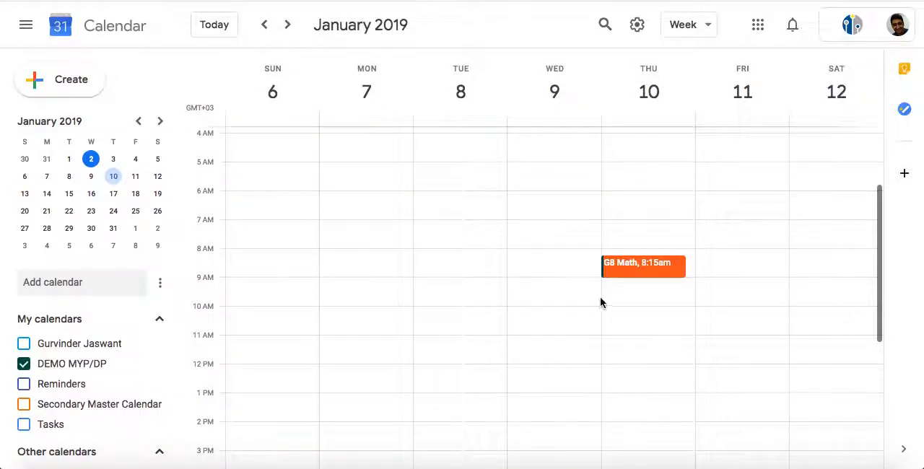
pyautogui.click(625, 269)
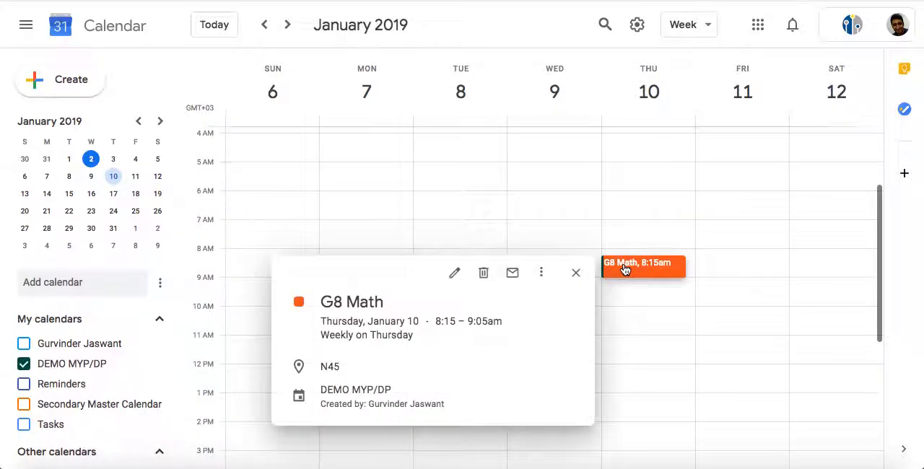
pyautogui.click(454, 274)
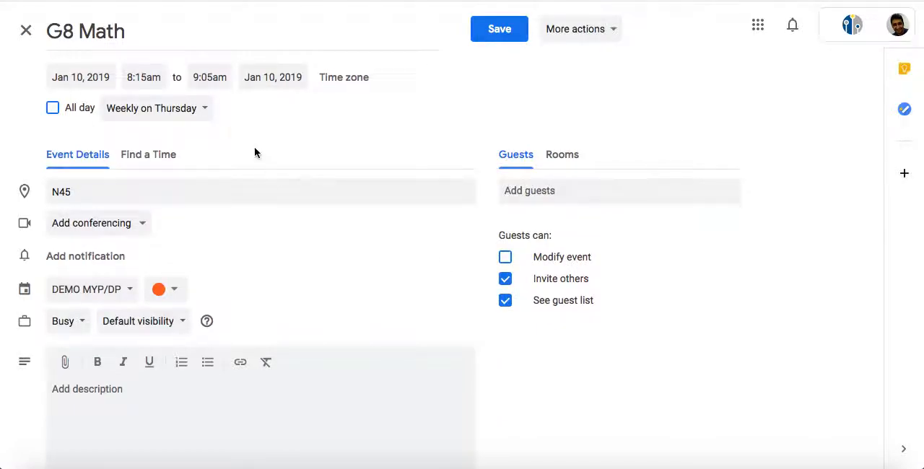
pyautogui.click(204, 111)
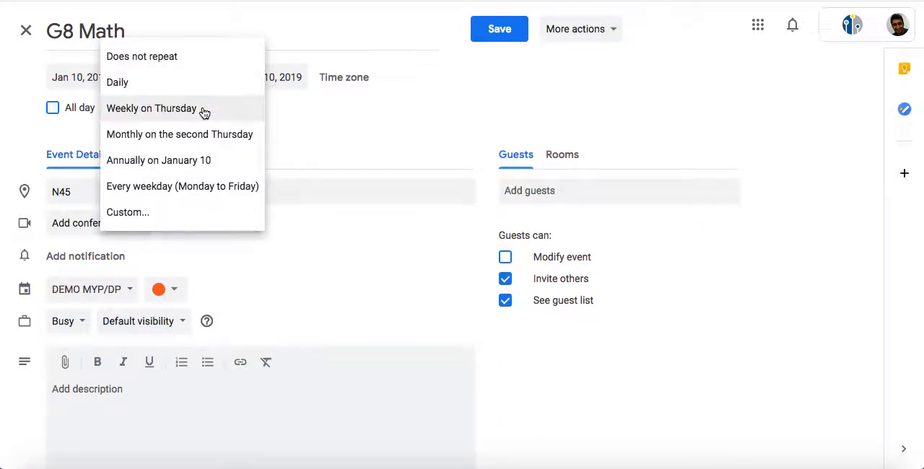
pyautogui.click(173, 211)
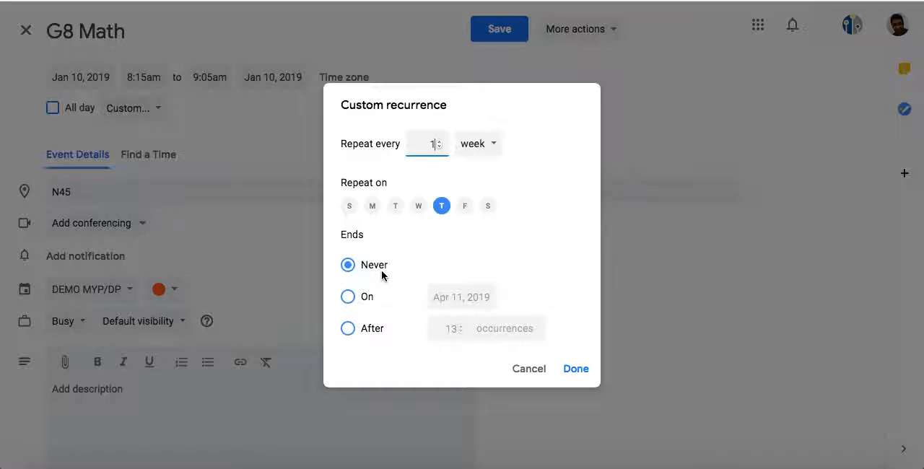
# Set the weekly recurrence to end on Mar 29, 2019
pyautogui.click(349, 297)
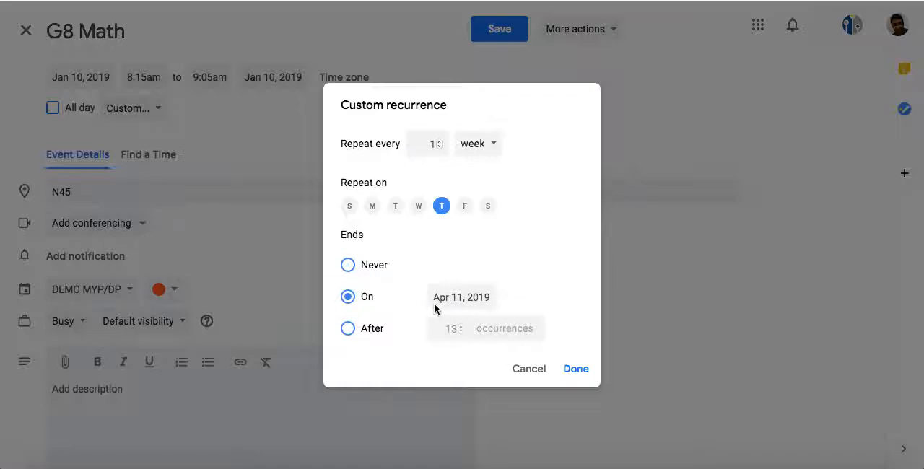
pyautogui.click(475, 300)
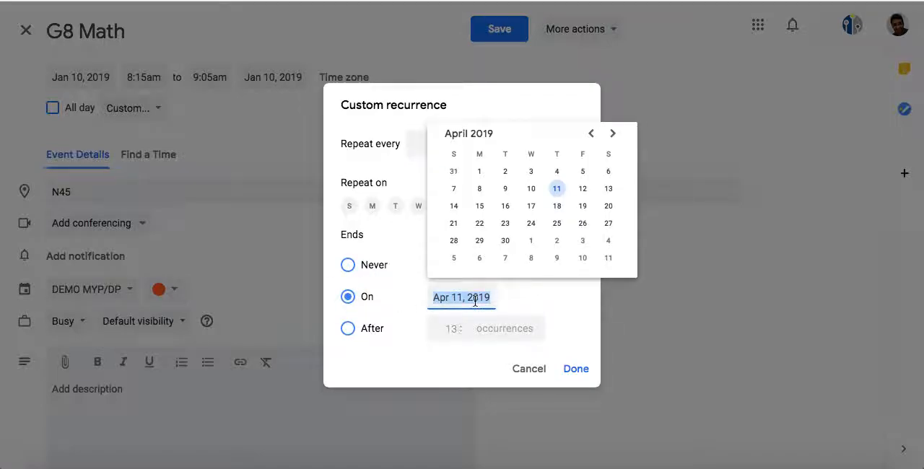
pyautogui.click(591, 134)
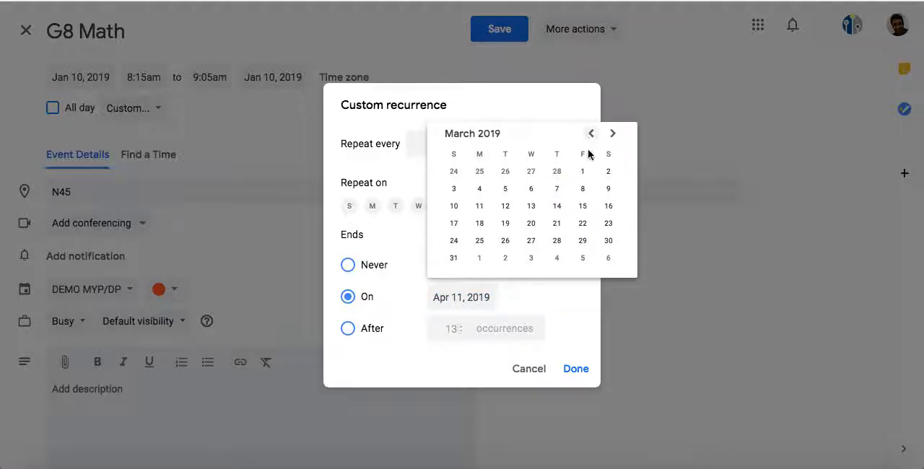
pyautogui.click(583, 241)
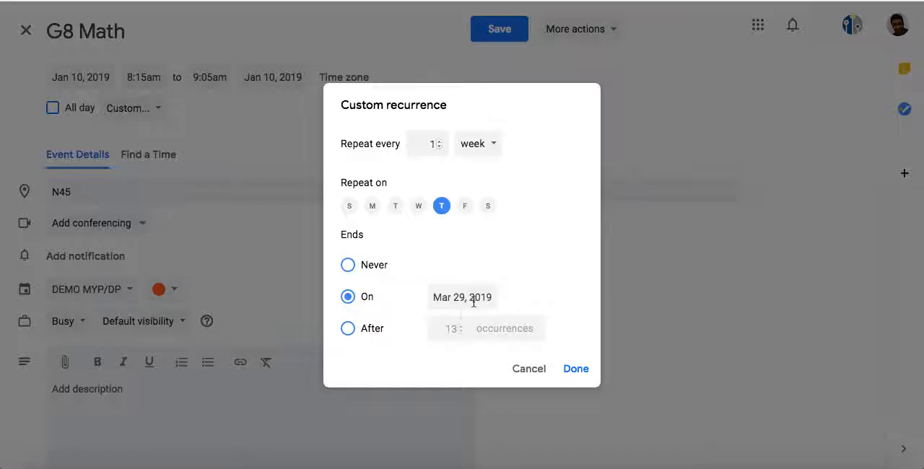
# Set the weekly Thursday recurrence of the G8 Math event to end after 12 occurrences
pyautogui.click(348, 329)
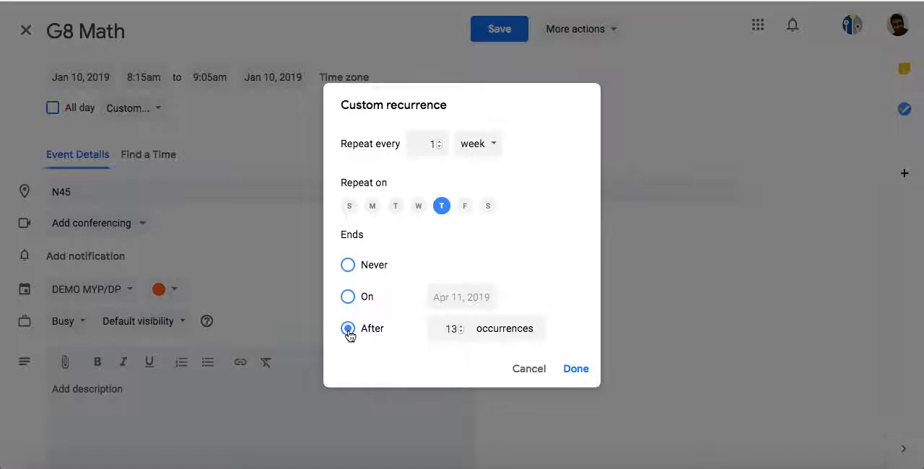
pyautogui.click(460, 331)
pyautogui.click(347, 299)
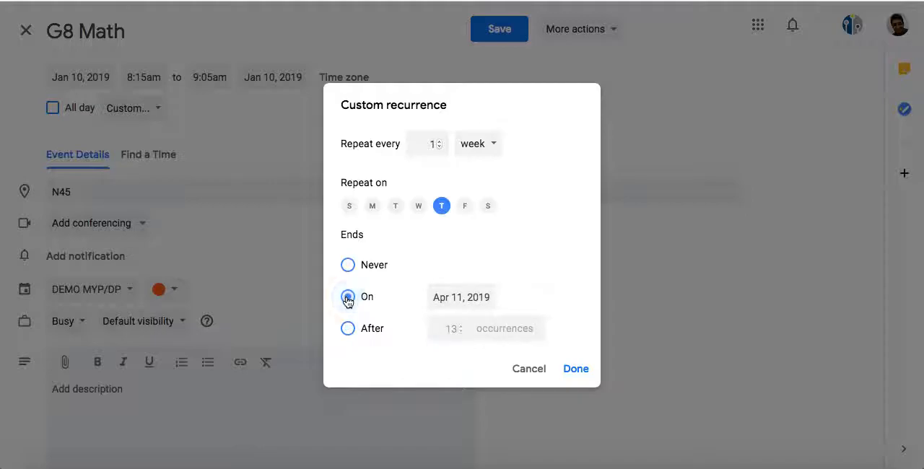
pyautogui.click(347, 328)
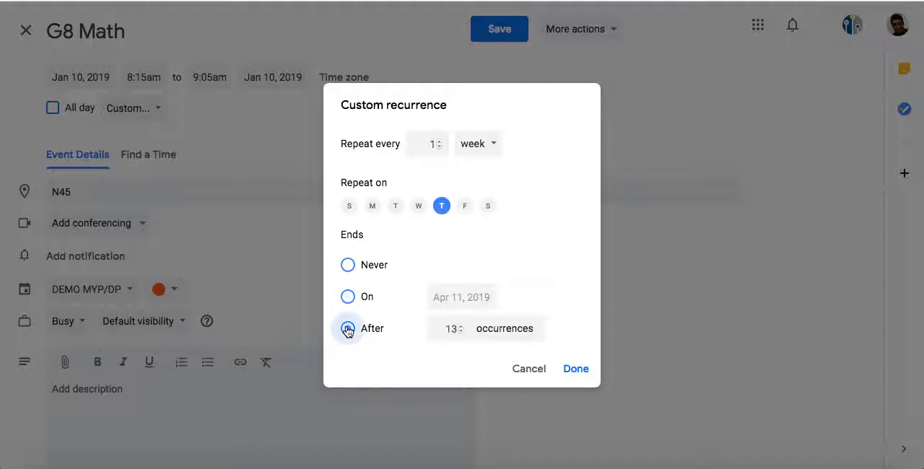
pyautogui.click(461, 332)
pyautogui.click(575, 369)
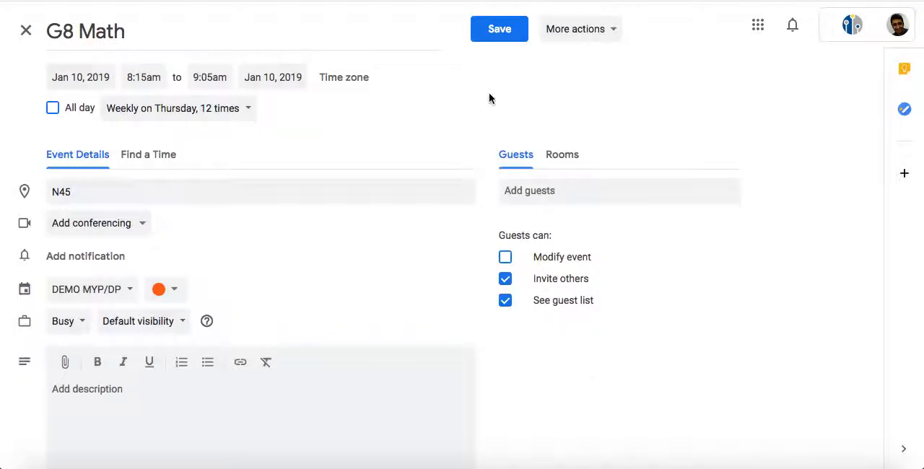
# Save the G8 Math event, applying the recurrence change to this and following events
pyautogui.click(496, 32)
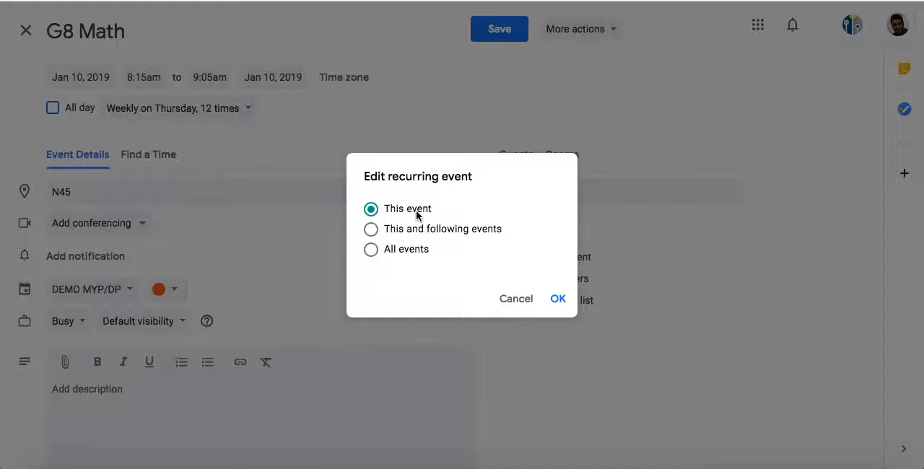
pyautogui.click(370, 230)
pyautogui.click(558, 299)
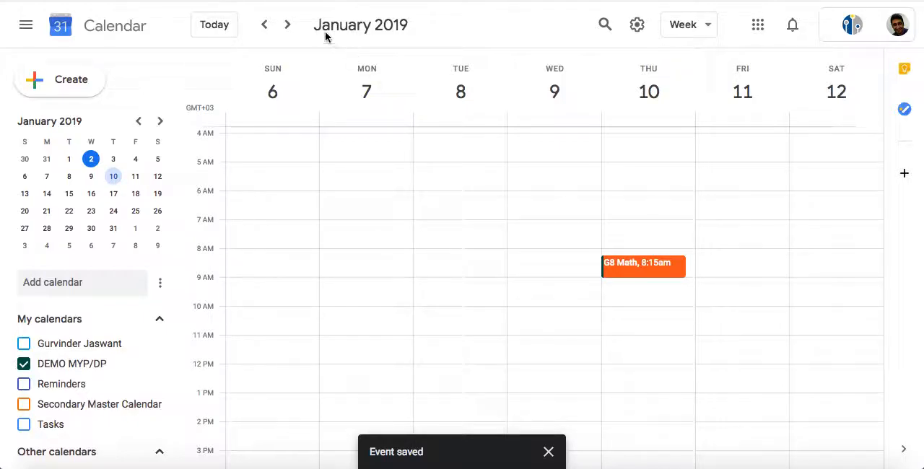
# Examine the following weeks through early April 2019 for the repeated G8 Math event on Thursdays
pyautogui.click(288, 25)
pyautogui.click(287, 25)
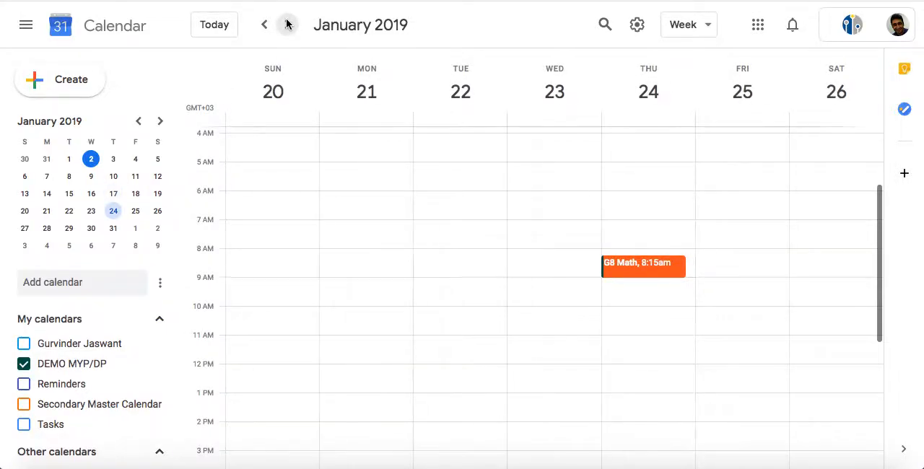
pyautogui.click(287, 25)
pyautogui.click(287, 25)
pyautogui.click(287, 25)
pyautogui.click(287, 25)
pyautogui.click(288, 24)
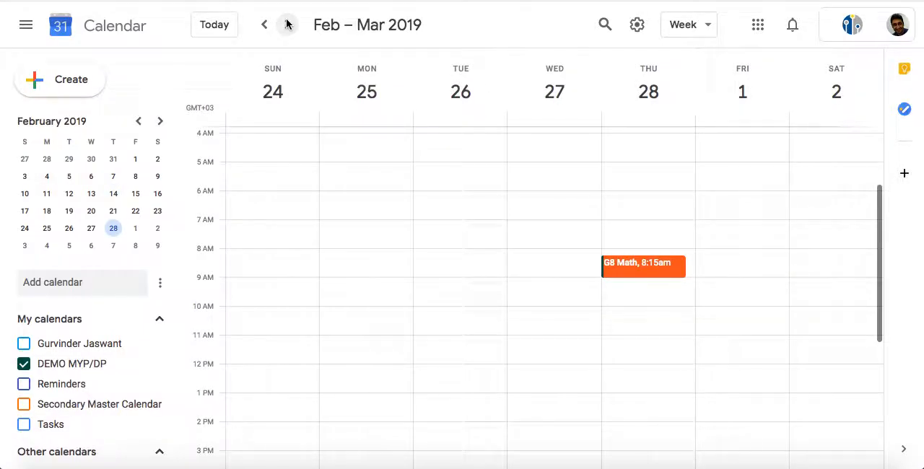
pyautogui.click(288, 24)
pyautogui.click(287, 24)
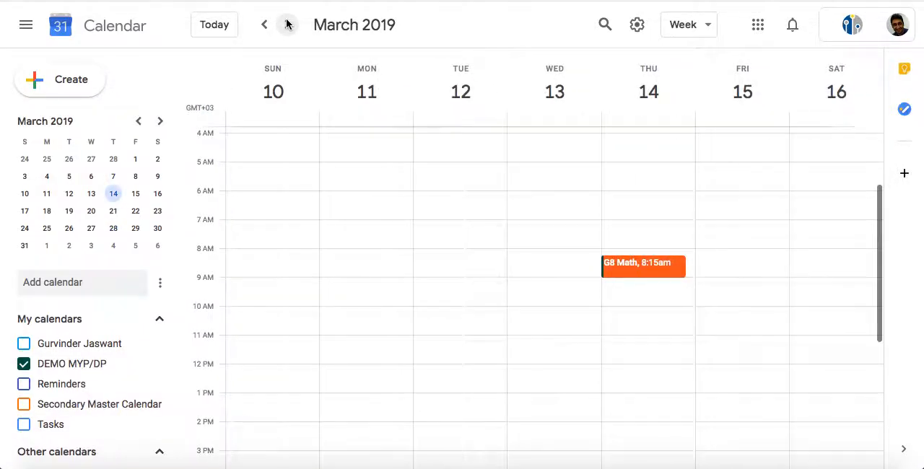
pyautogui.click(286, 24)
pyautogui.click(287, 25)
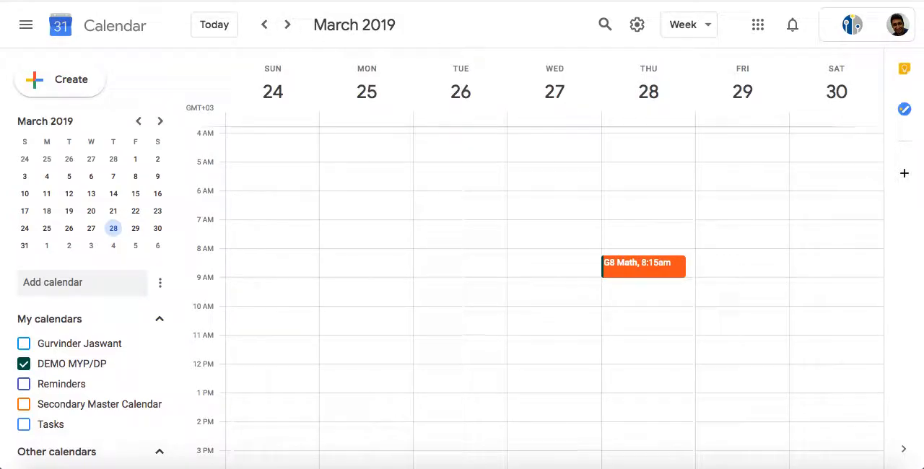
pyautogui.click(288, 25)
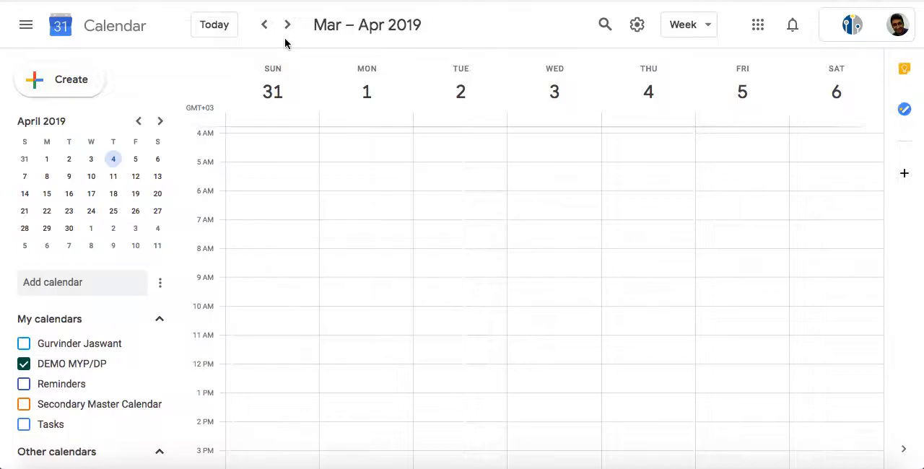
# Return to the week of January 10, 2019 and show the G8 Math event's details
pyautogui.click(136, 123)
pyautogui.click(136, 123)
pyautogui.click(137, 123)
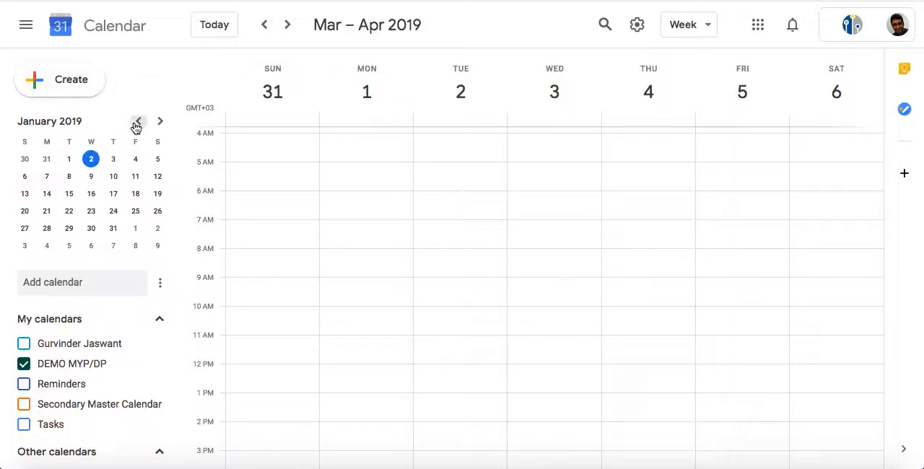
pyautogui.click(113, 176)
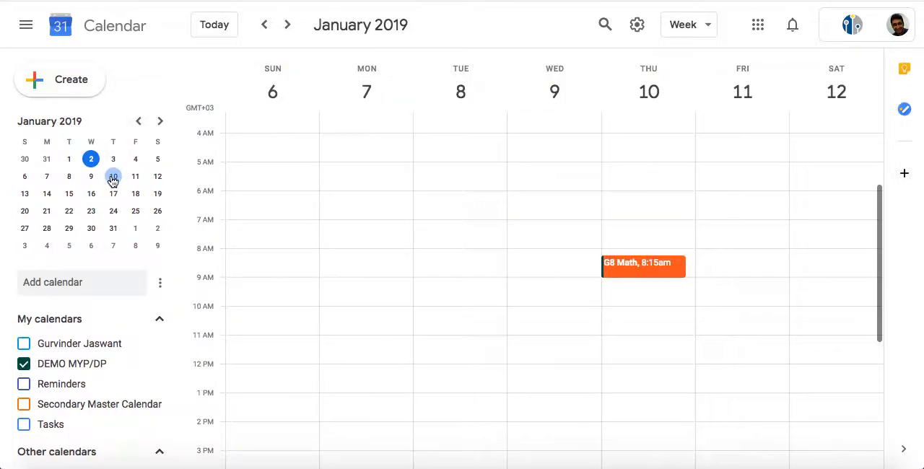
pyautogui.click(644, 269)
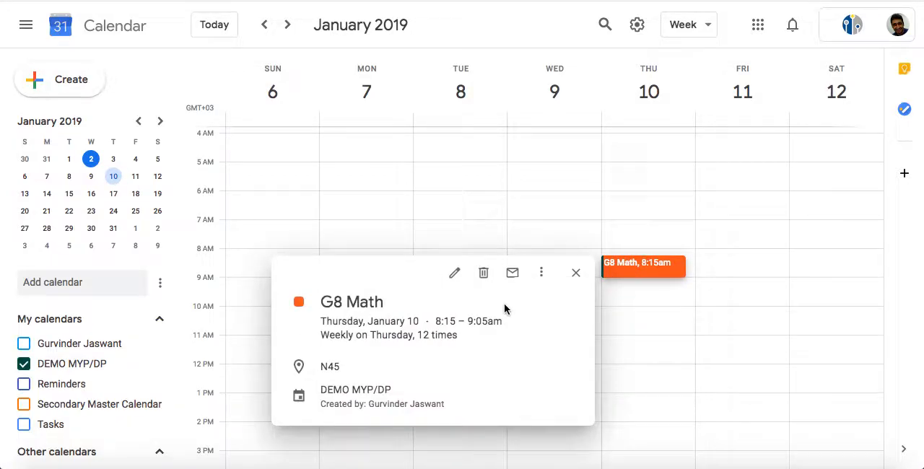
# Review the deletion scope options for the recurring G8 Math event, cancel the deletion and close the event's details
pyautogui.click(484, 273)
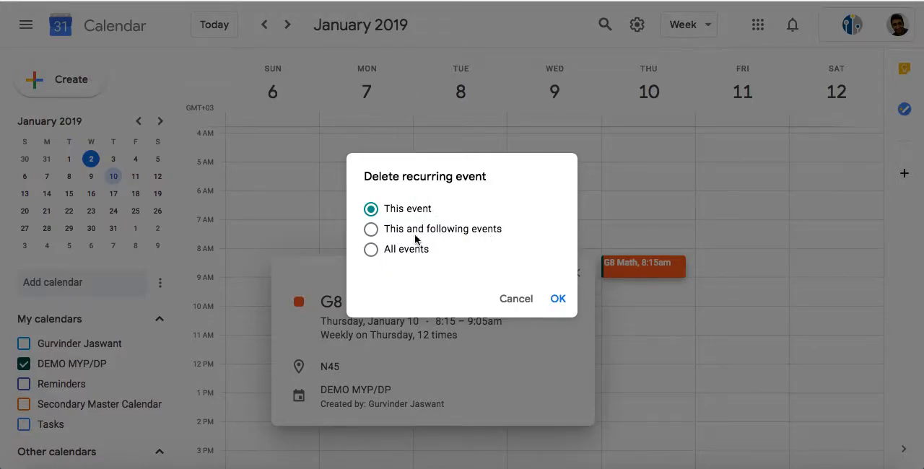
pyautogui.click(373, 232)
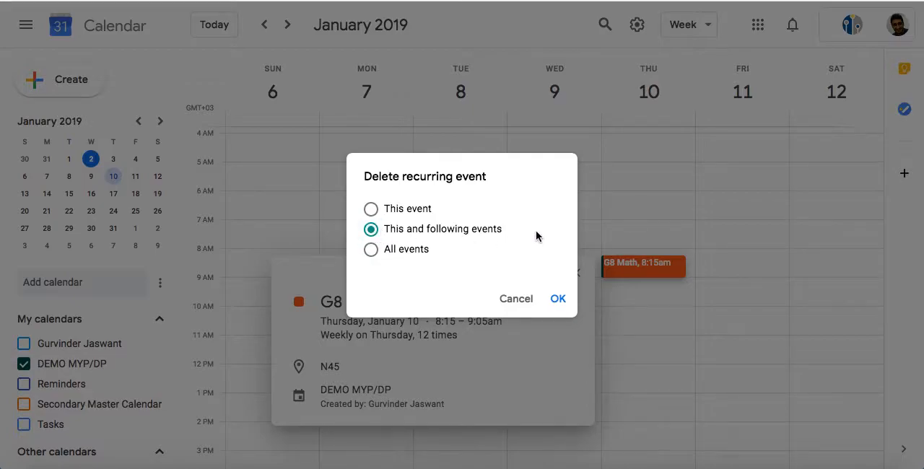
pyautogui.click(369, 251)
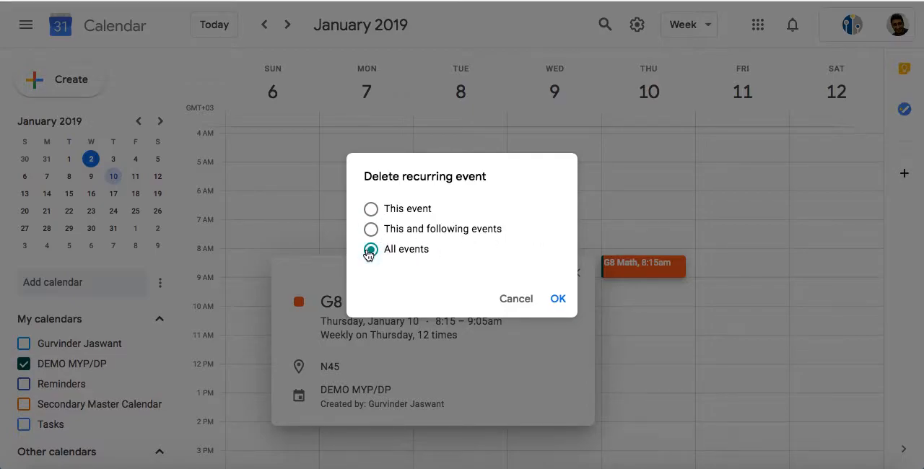
pyautogui.click(371, 210)
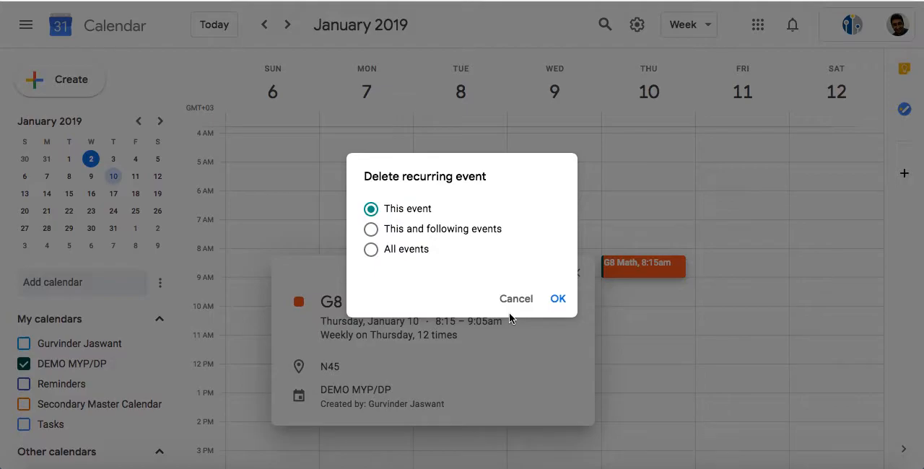
pyautogui.click(516, 299)
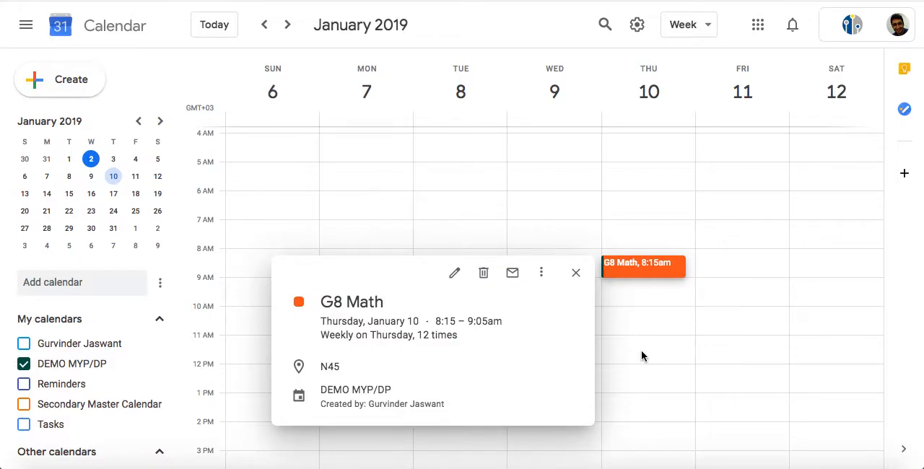
pyautogui.click(575, 273)
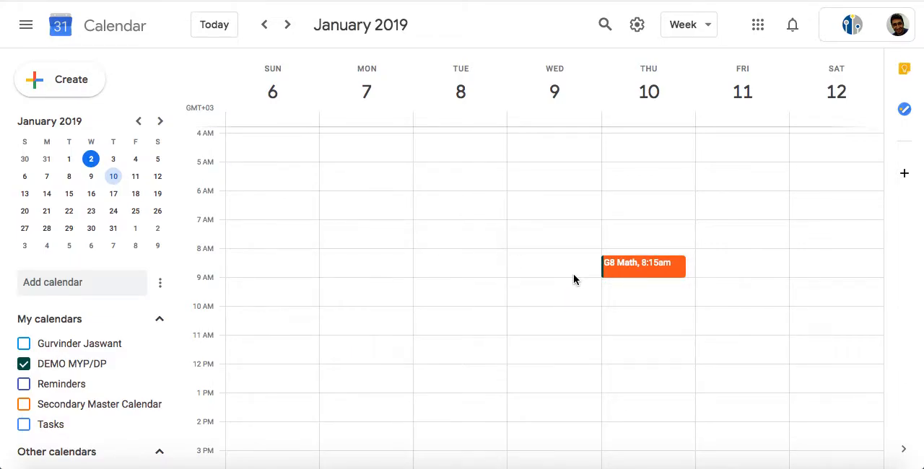